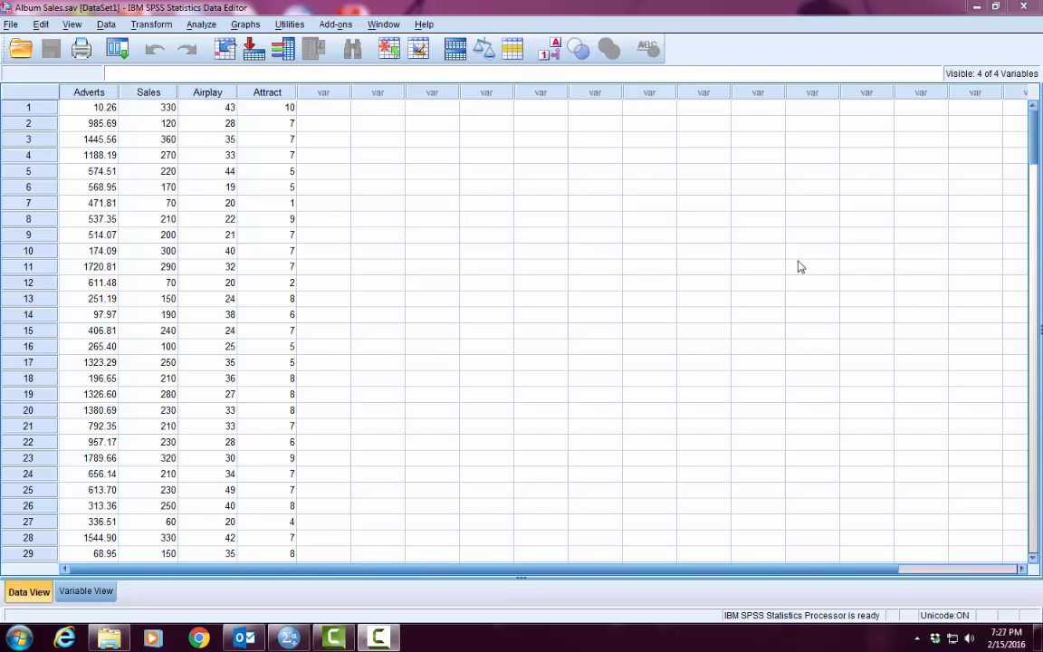
Set up a linear regression with Album Sales as the dependent variable and Adverts, Airplay and Attract as independents.
click(209, 27)
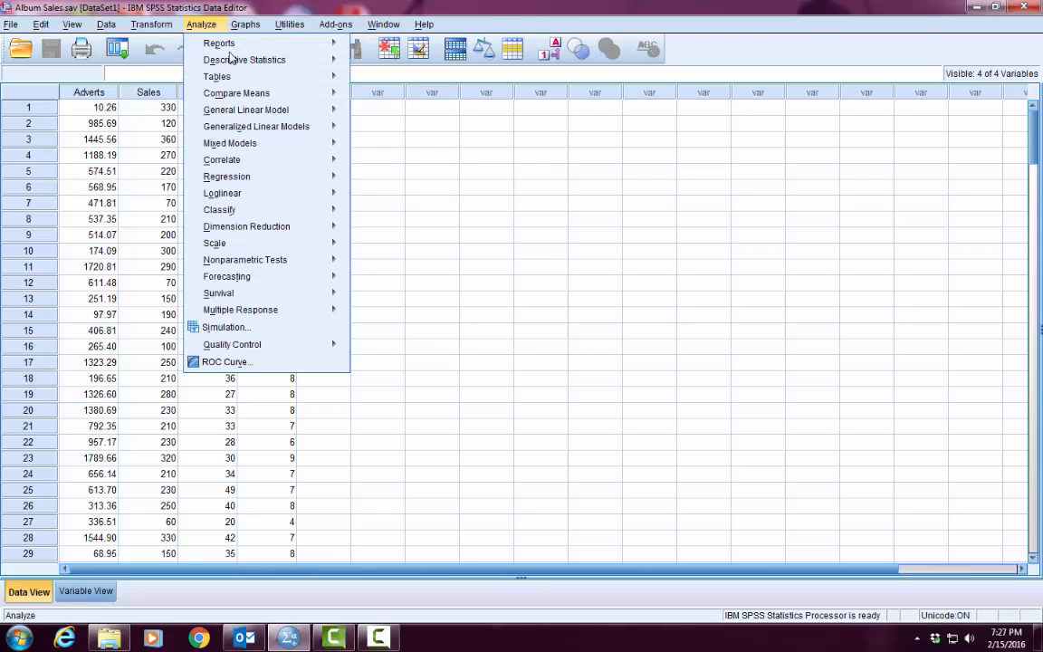
mouse_move(277, 176)
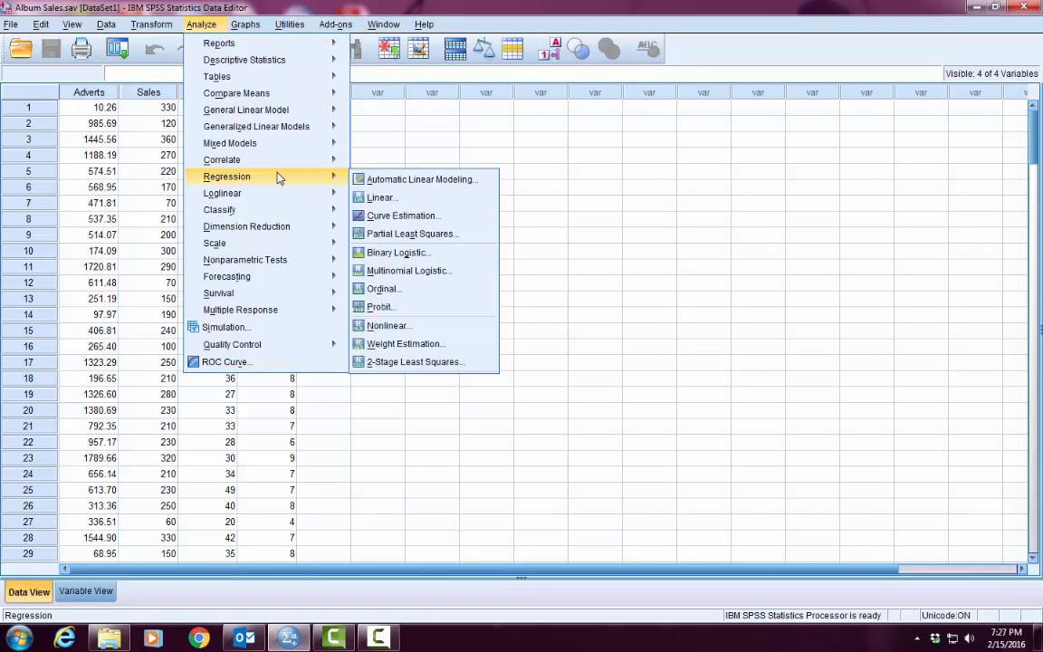
click(381, 197)
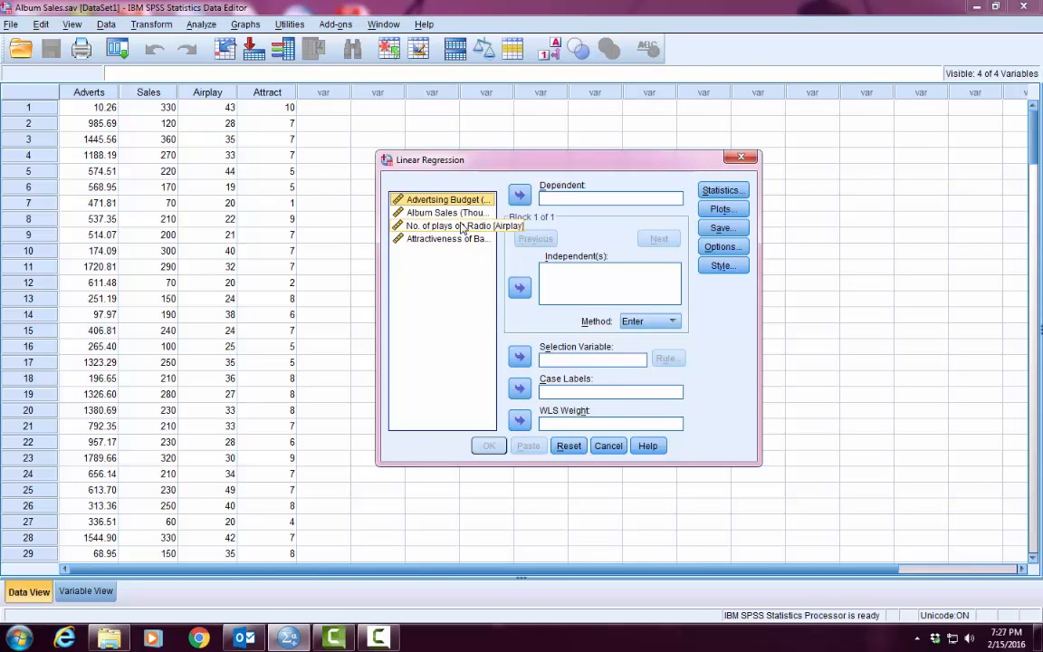
click(456, 212)
click(519, 195)
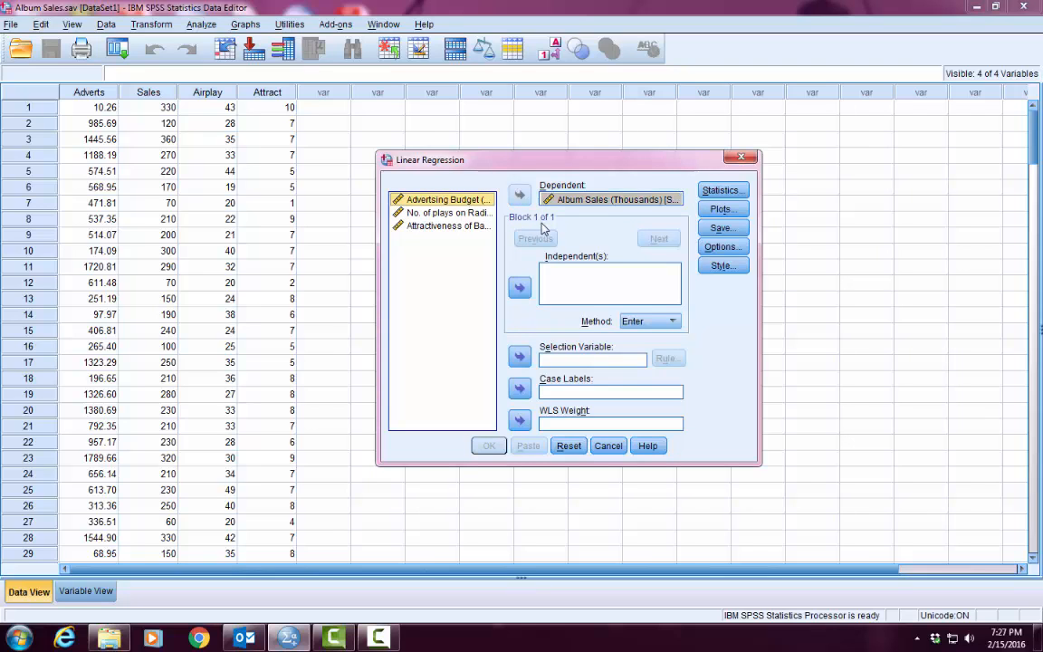
key(shift+Down)
key(shift+Down)
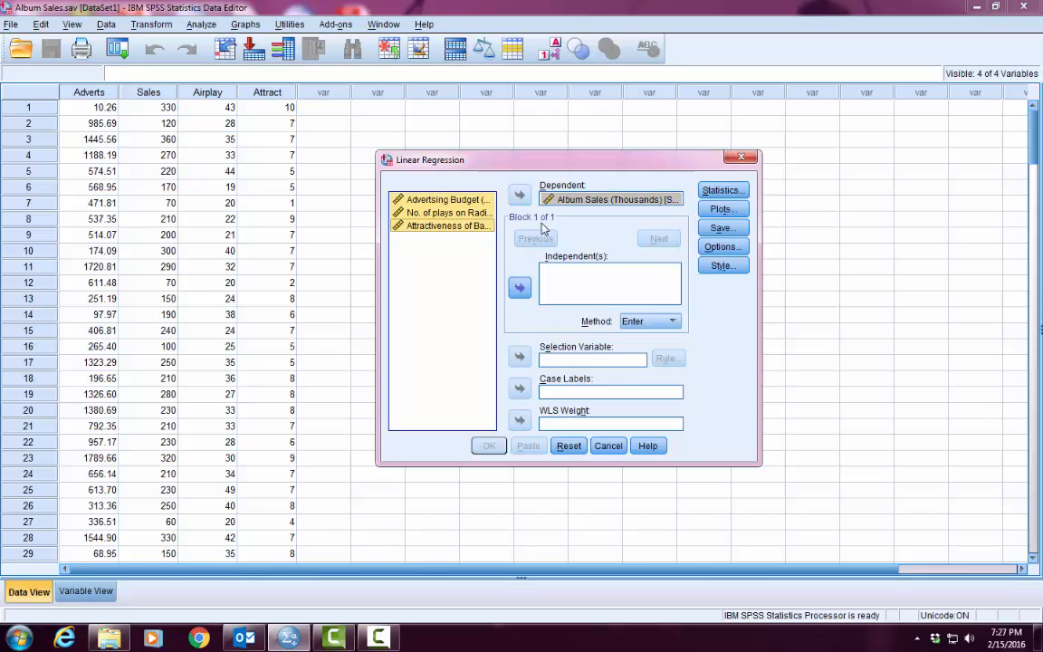
click(520, 287)
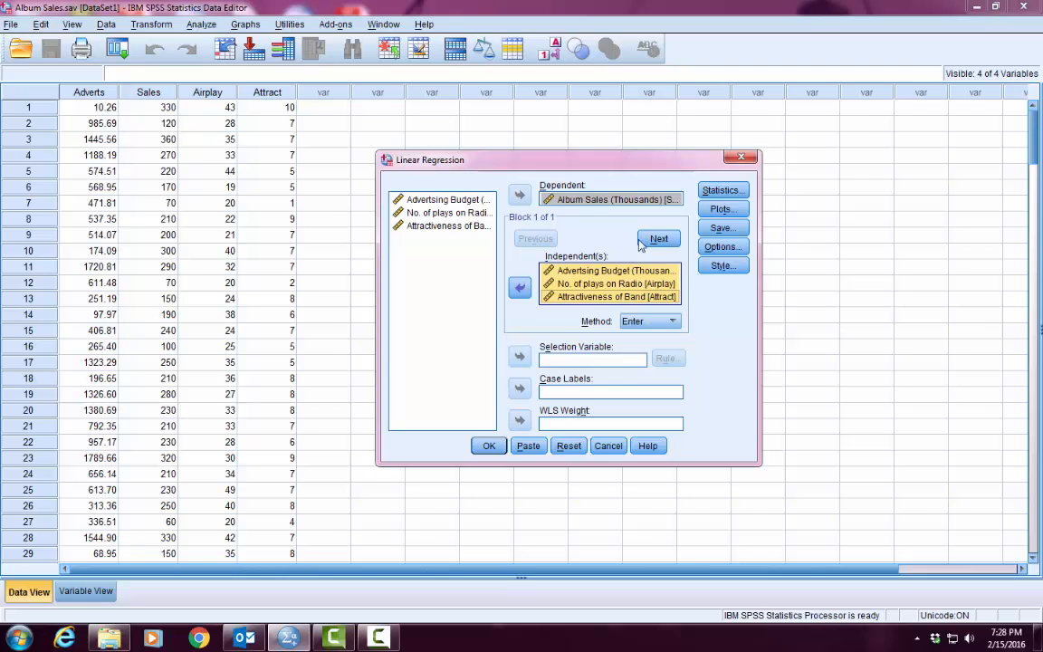
Add descriptives, part and partial correlations, collinearity diagnostics and the Durbin-Watson test to the regression statistics.
click(739, 190)
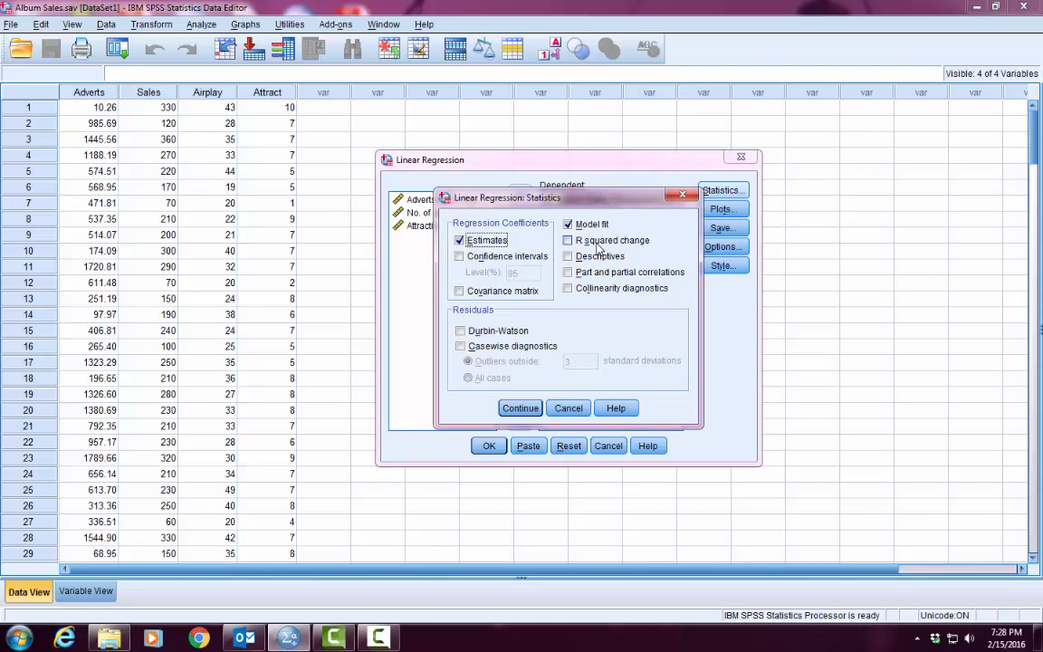
click(568, 256)
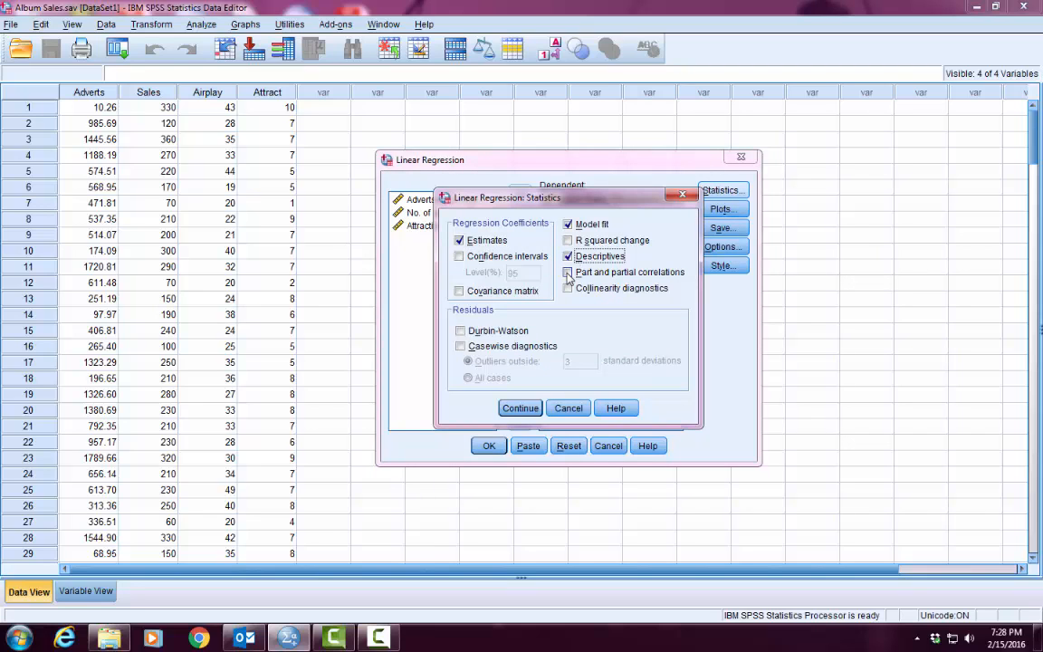
click(568, 273)
click(567, 289)
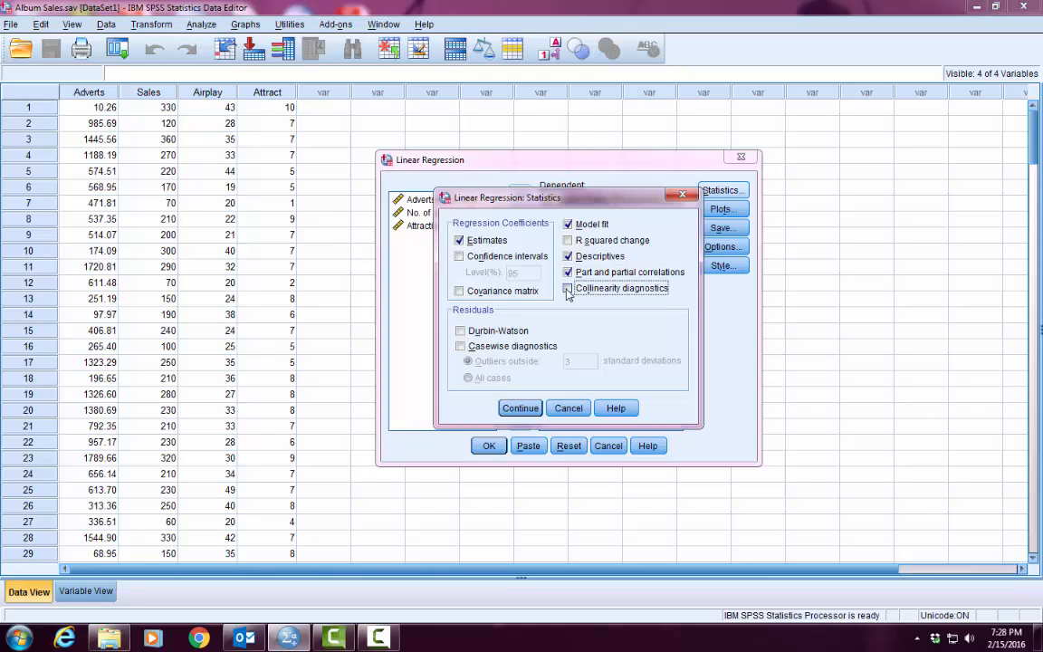
click(462, 332)
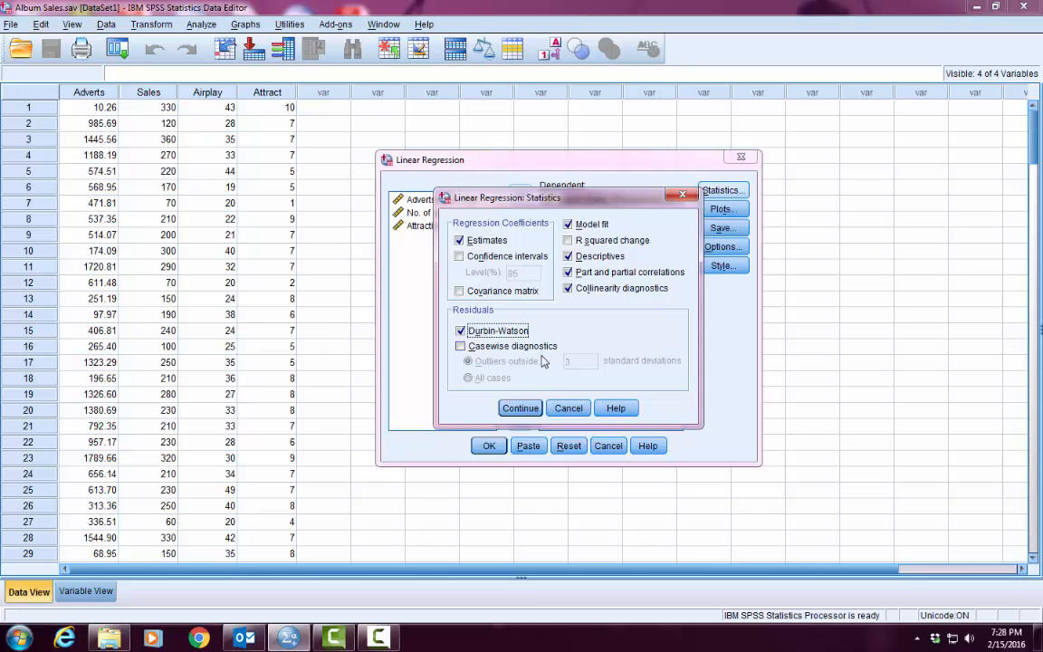
click(521, 408)
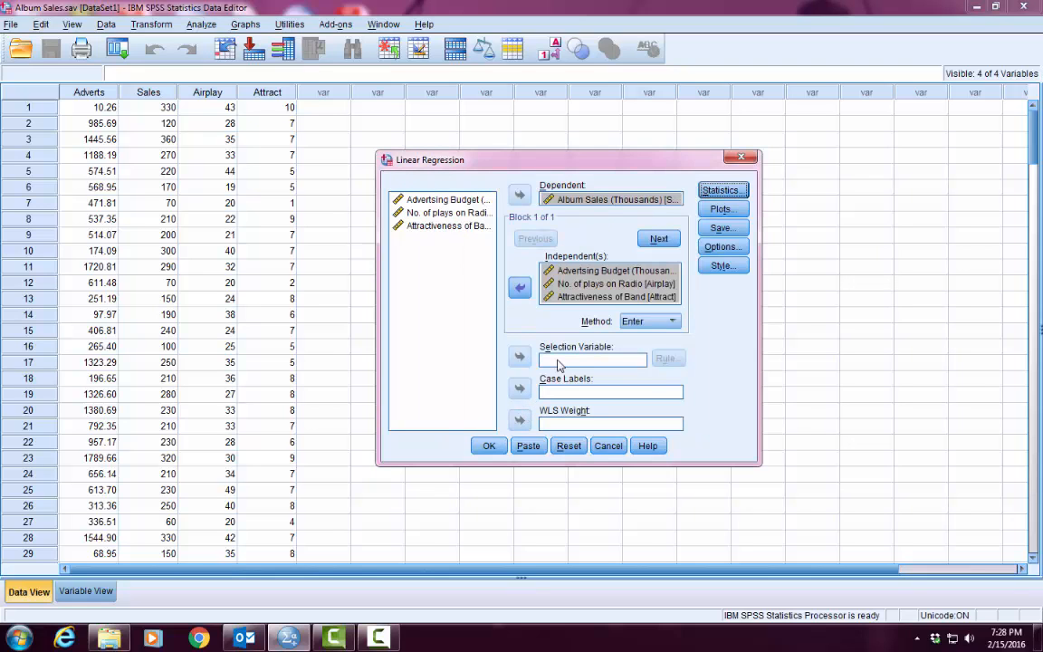
Define a regression scatterplot with *ZRESID on the Y axis and *ZPRED on the X axis.
click(721, 210)
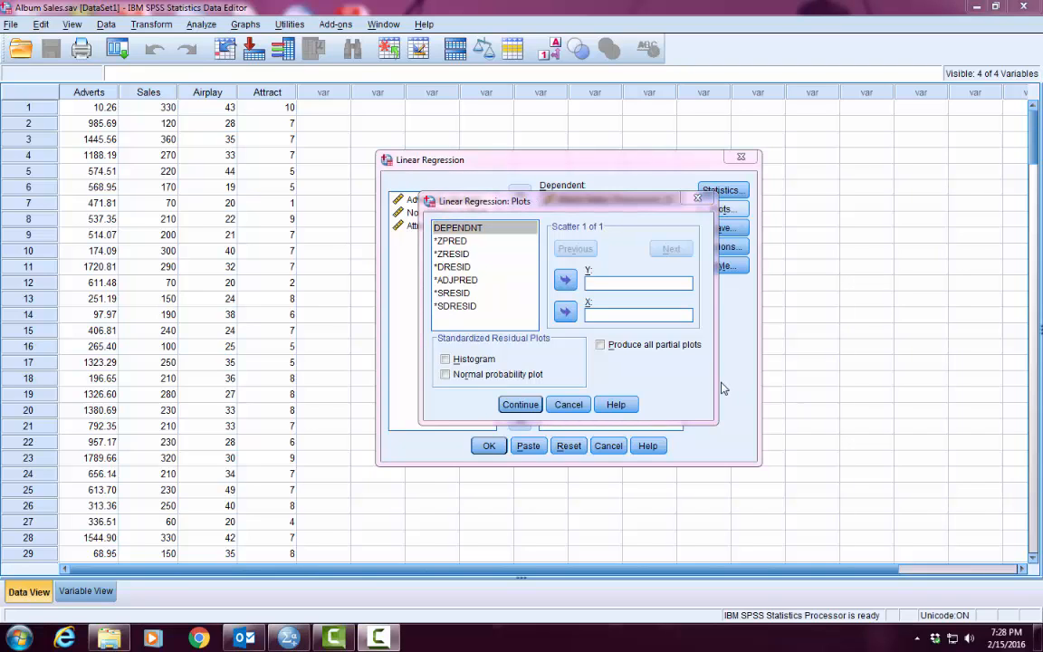
click(458, 255)
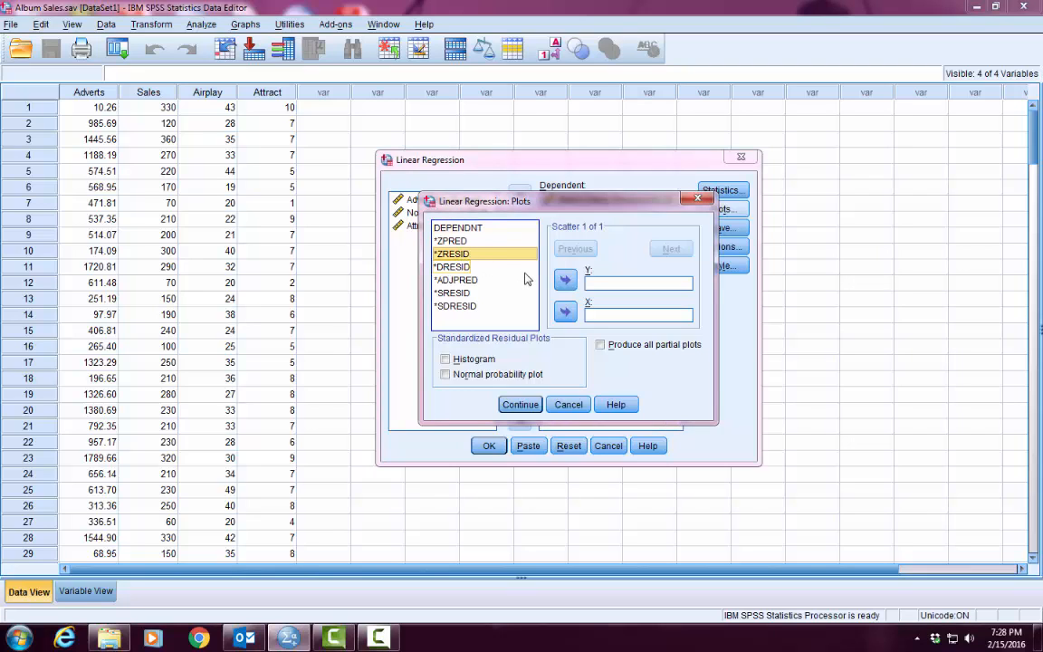
click(566, 281)
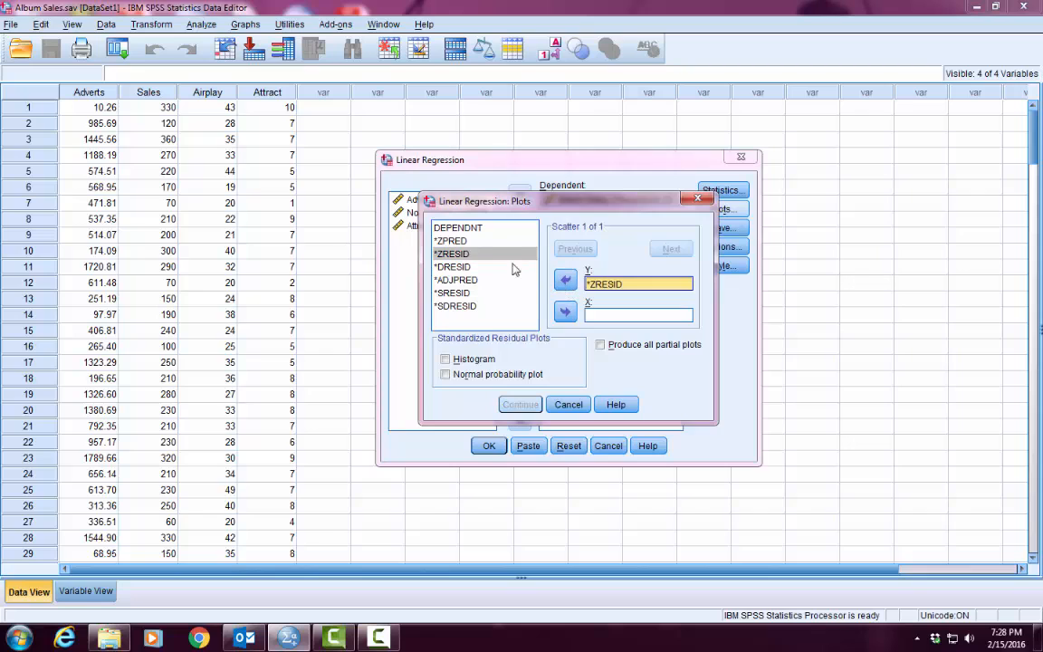
click(458, 241)
click(564, 313)
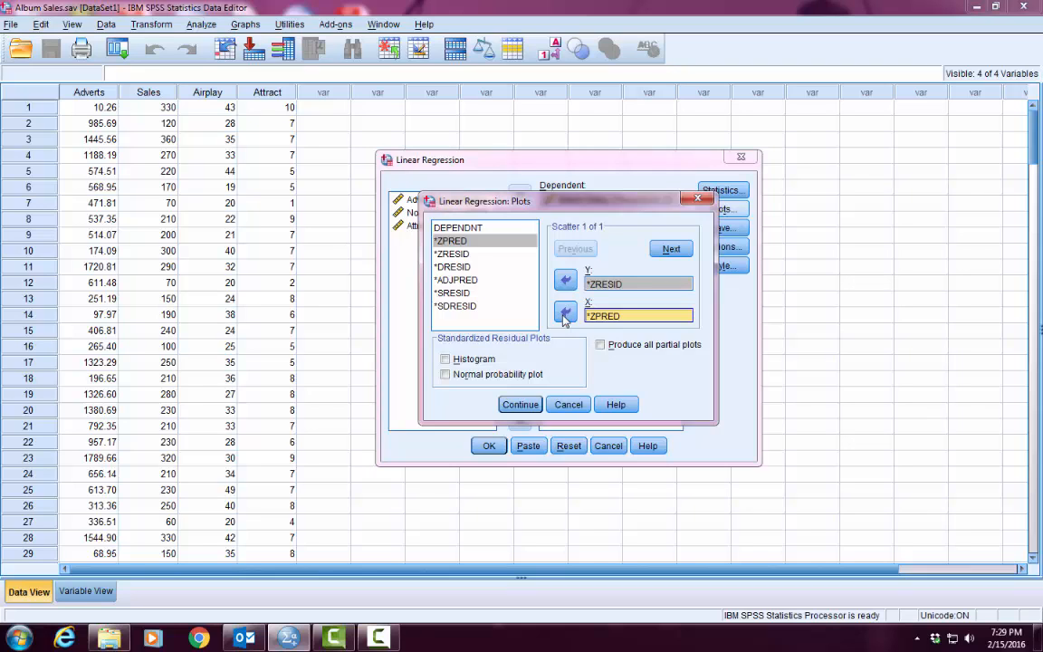
Request all partial plots, the residual histogram and the normal probability plot, and run the regression.
click(600, 346)
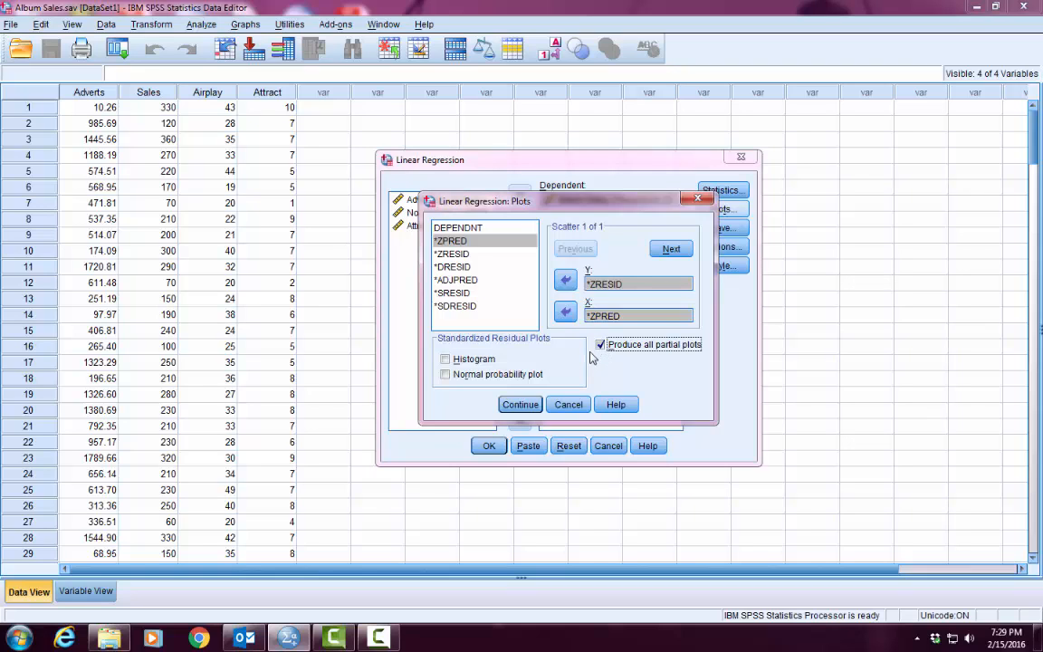
click(445, 359)
click(446, 374)
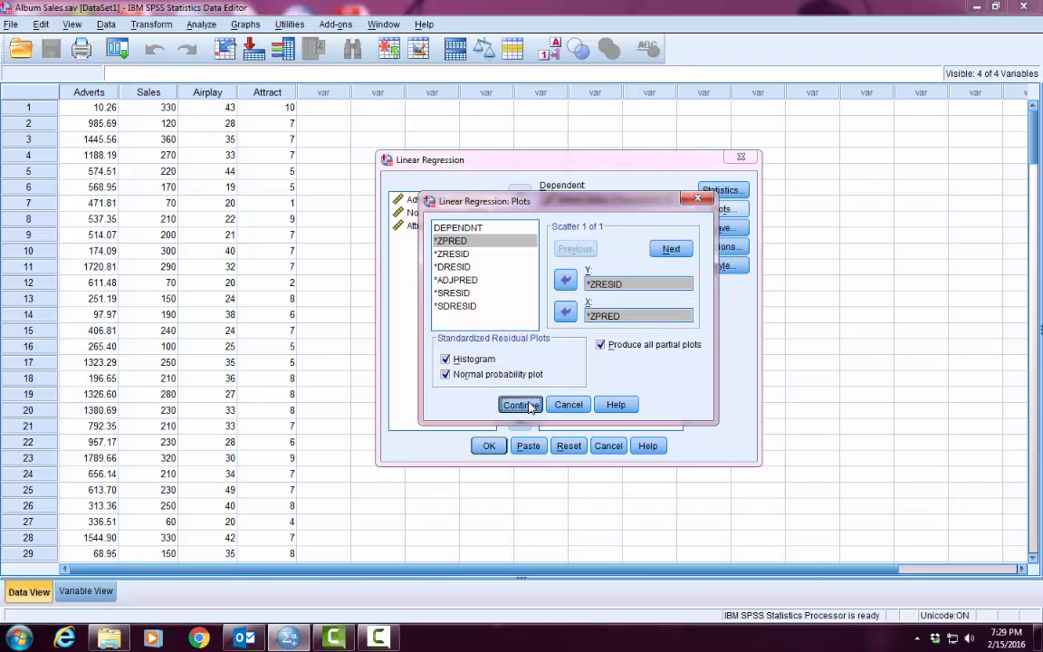
click(521, 405)
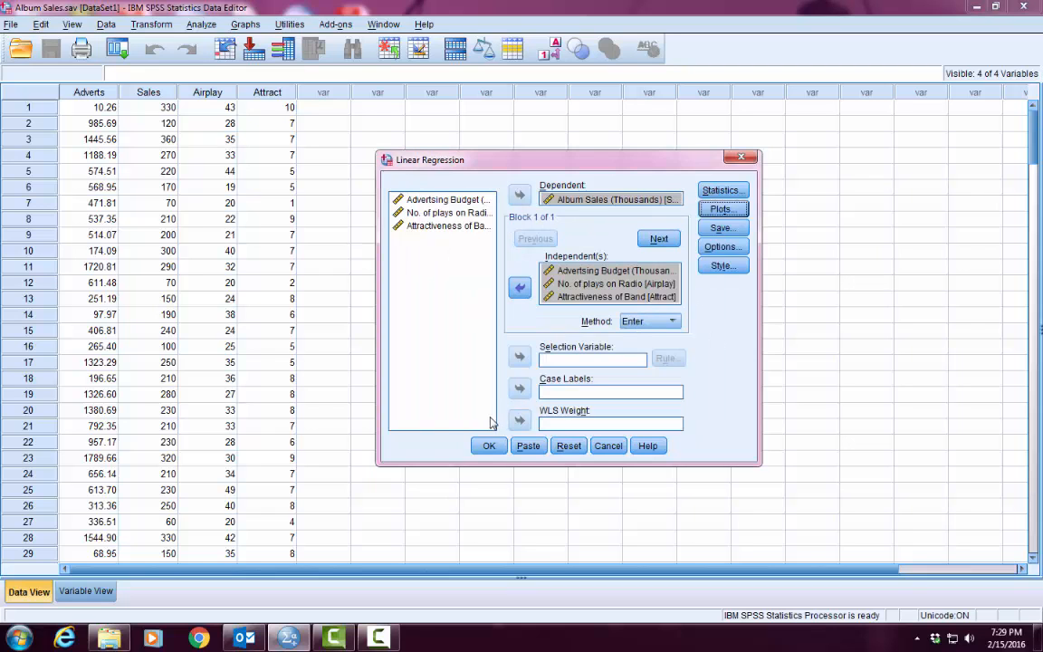
click(492, 447)
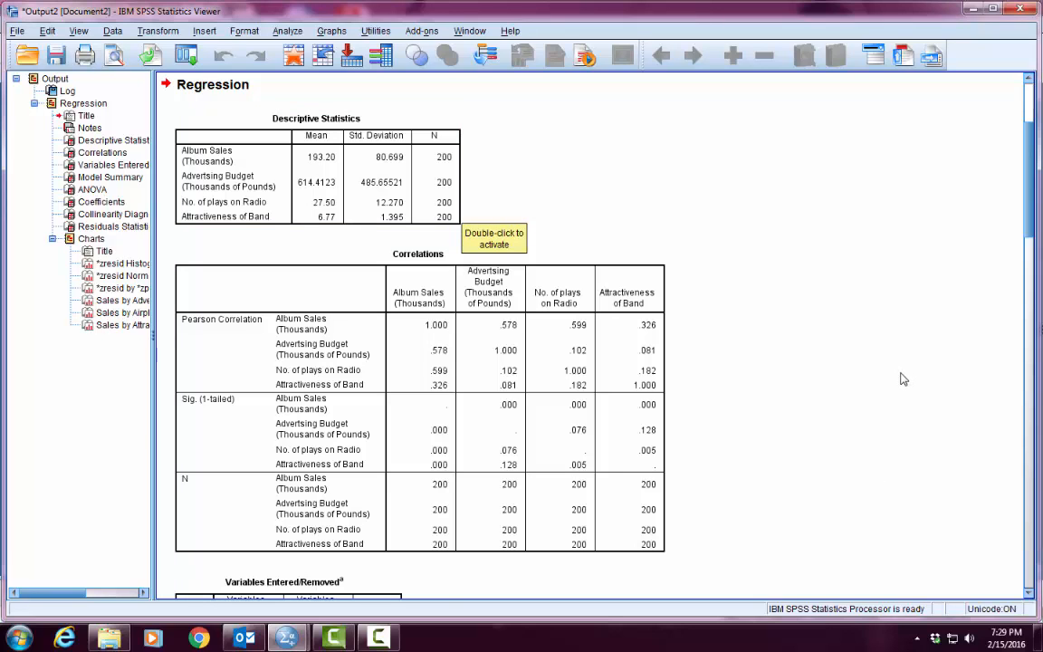
Examine the regression output tables from the correlations through the model summary, ANOVA, coefficients and collinearity diagnostics.
drag(1034, 234, 1037, 264)
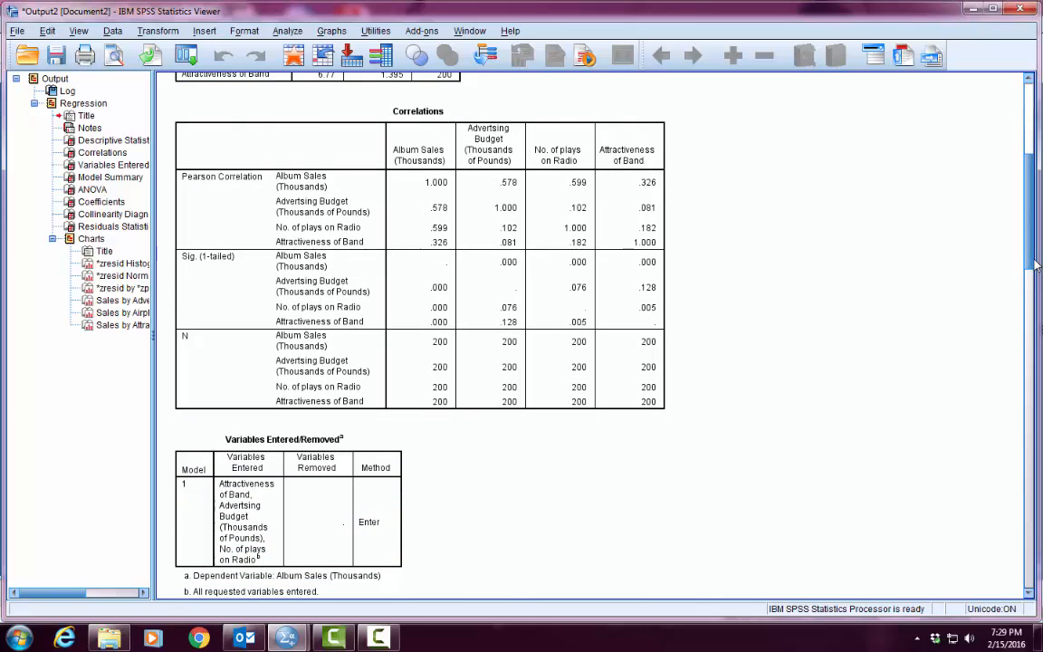
click(562, 371)
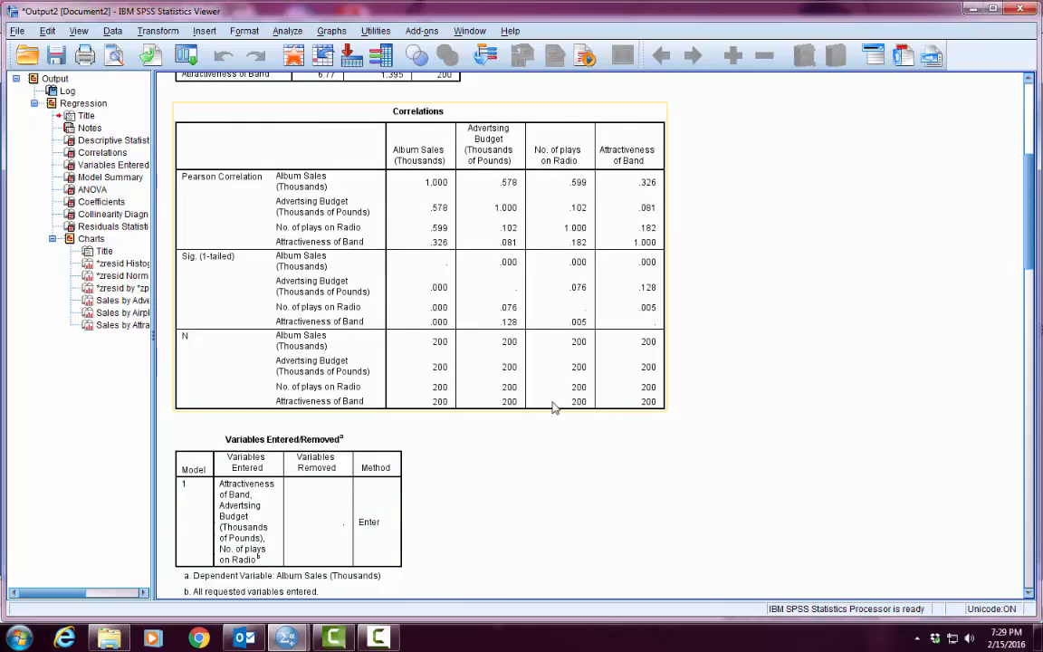
click(698, 405)
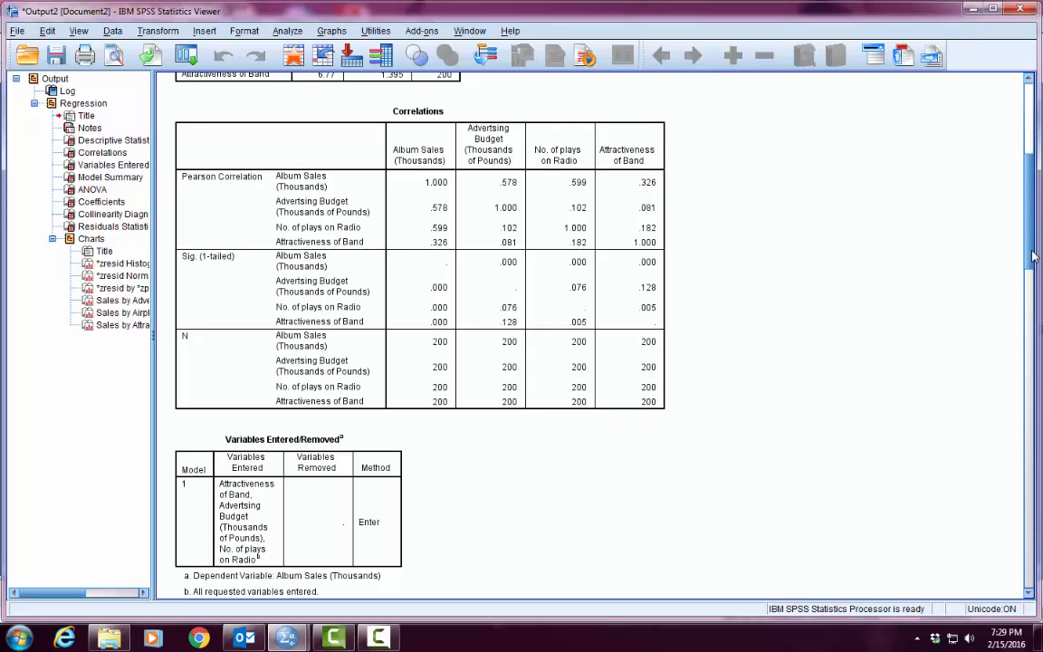
drag(1030, 258, 1024, 337)
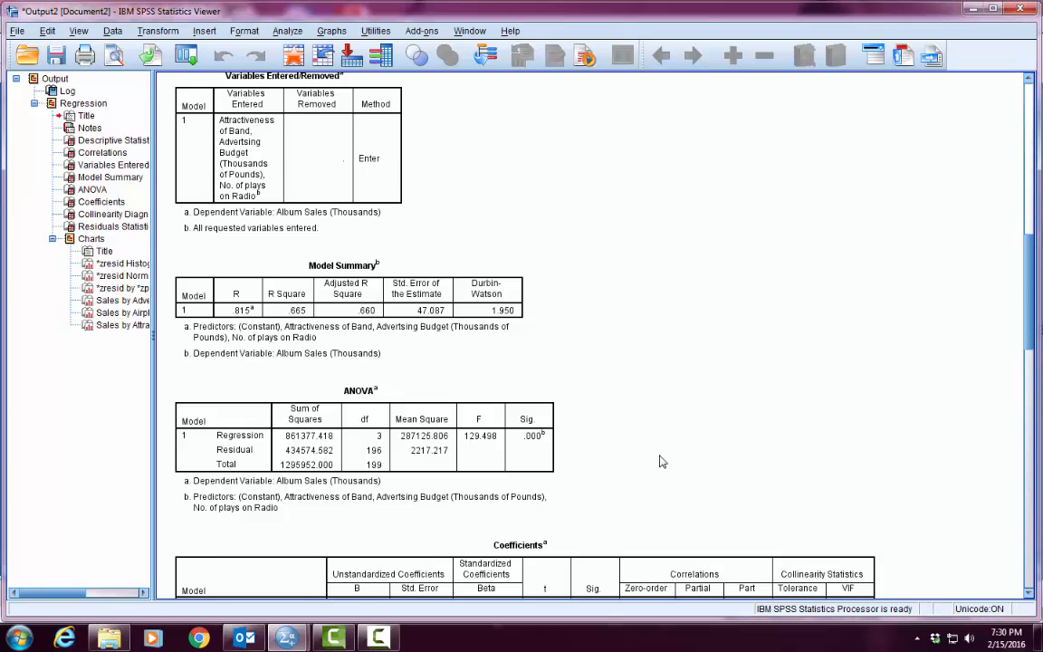
scroll(661, 461, down, 6)
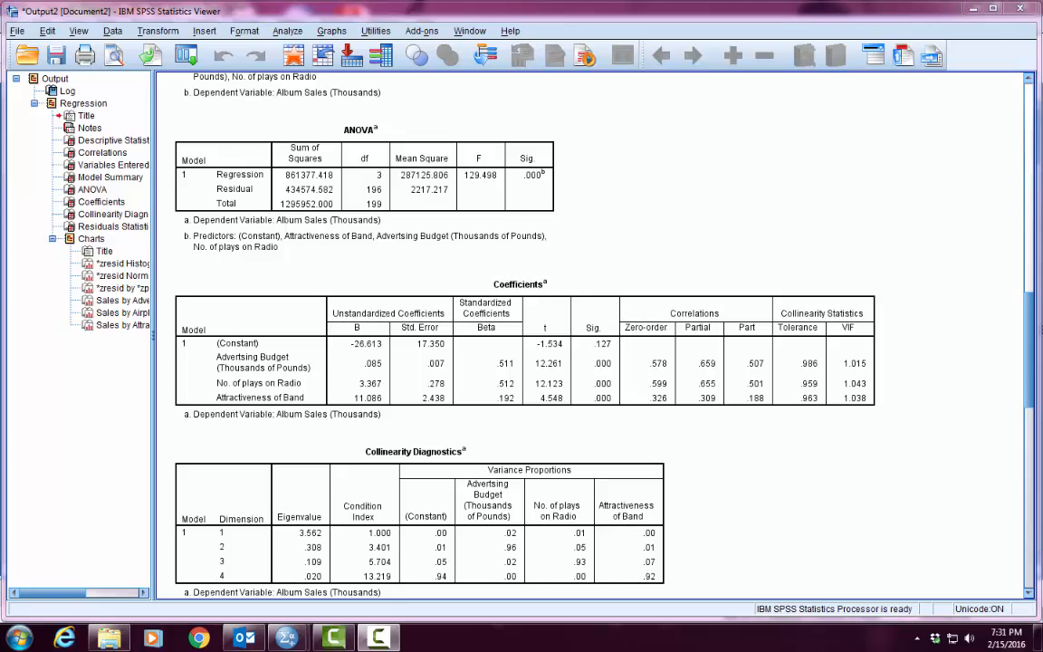
click(371, 173)
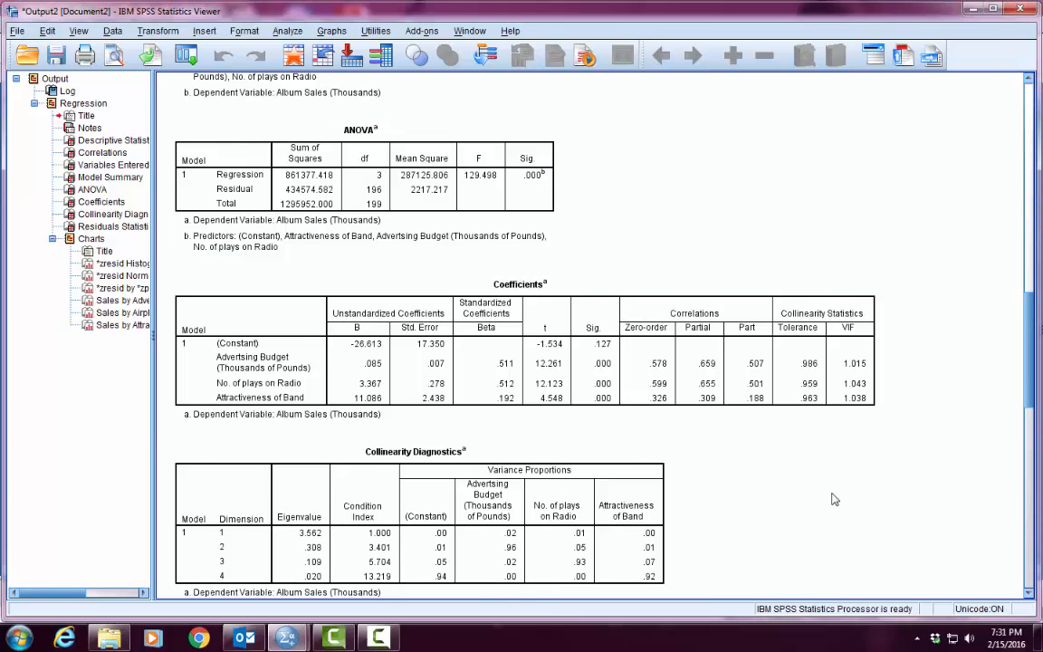
scroll(834, 499, down, 2)
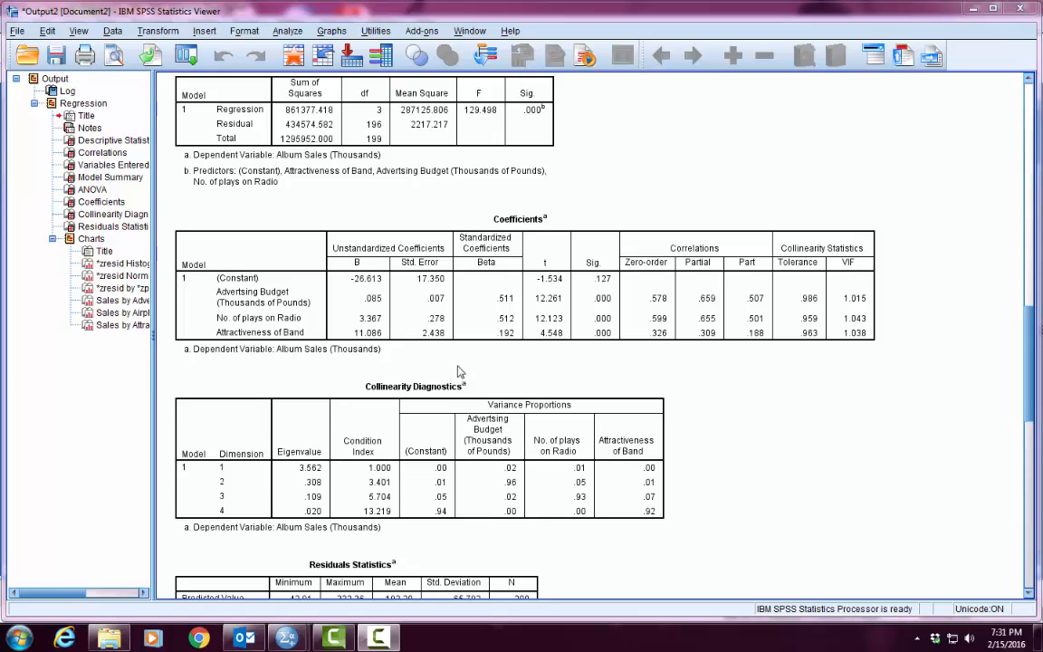
click(364, 306)
scroll(891, 497, down, 3)
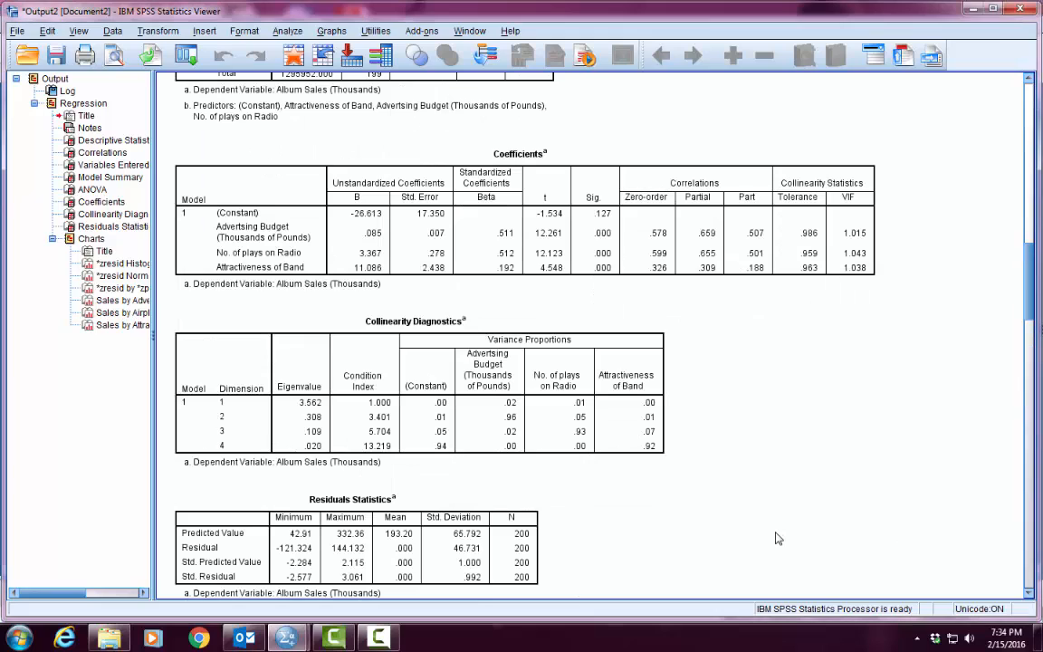
Review the residuals statistics, histogram, normal P-P plot, residual scatterplot and partial regression plots.
scroll(777, 538, down, 5)
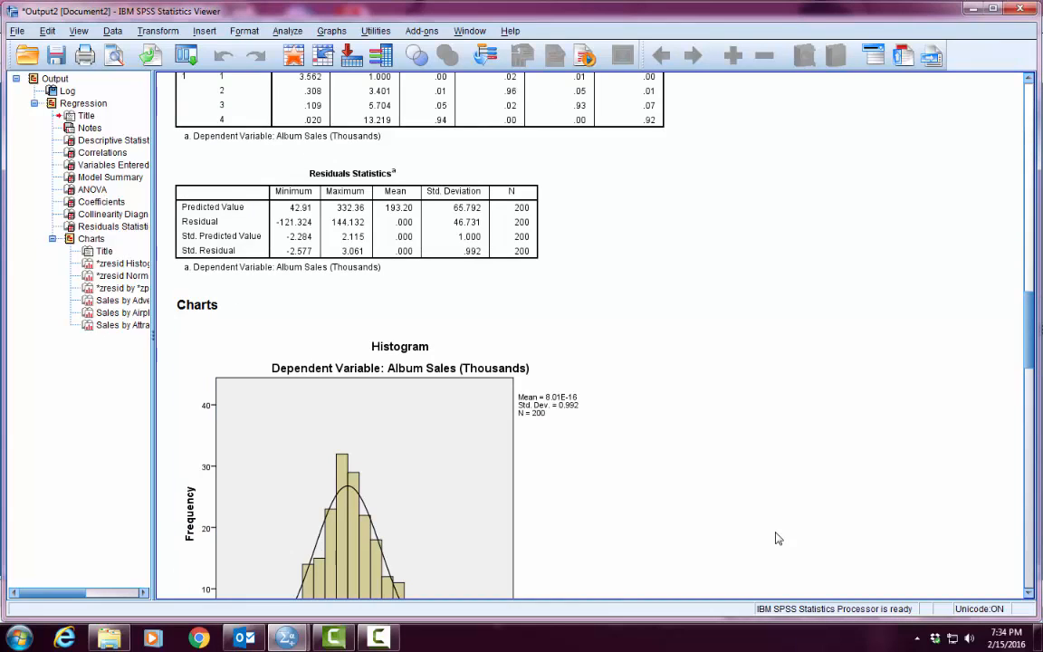
scroll(777, 538, down, 3)
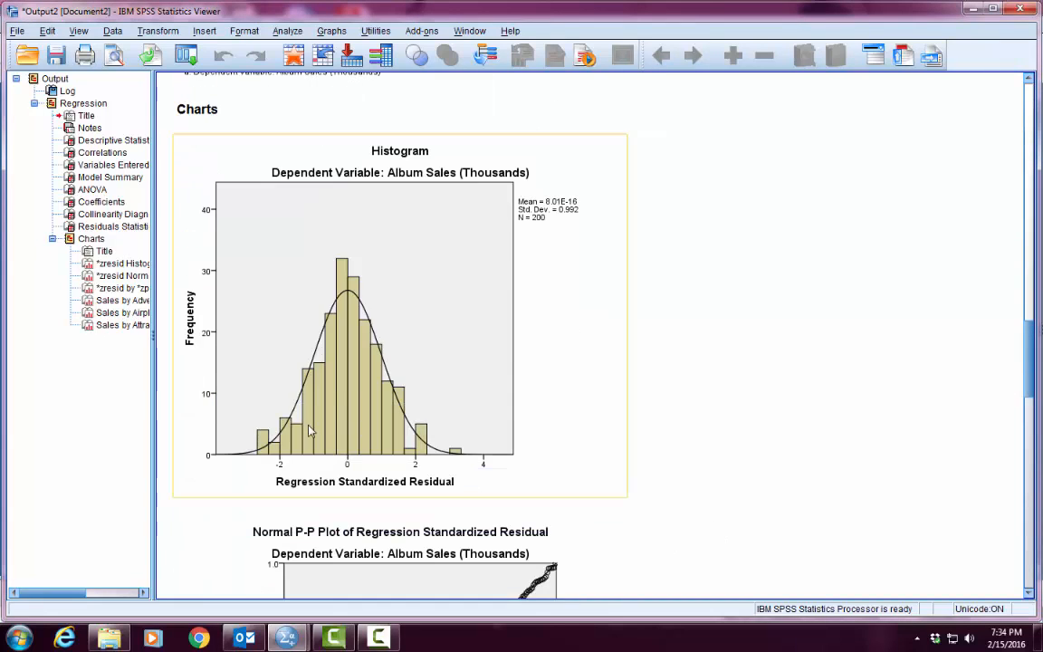
scroll(859, 466, down, 2)
scroll(860, 467, down, 2)
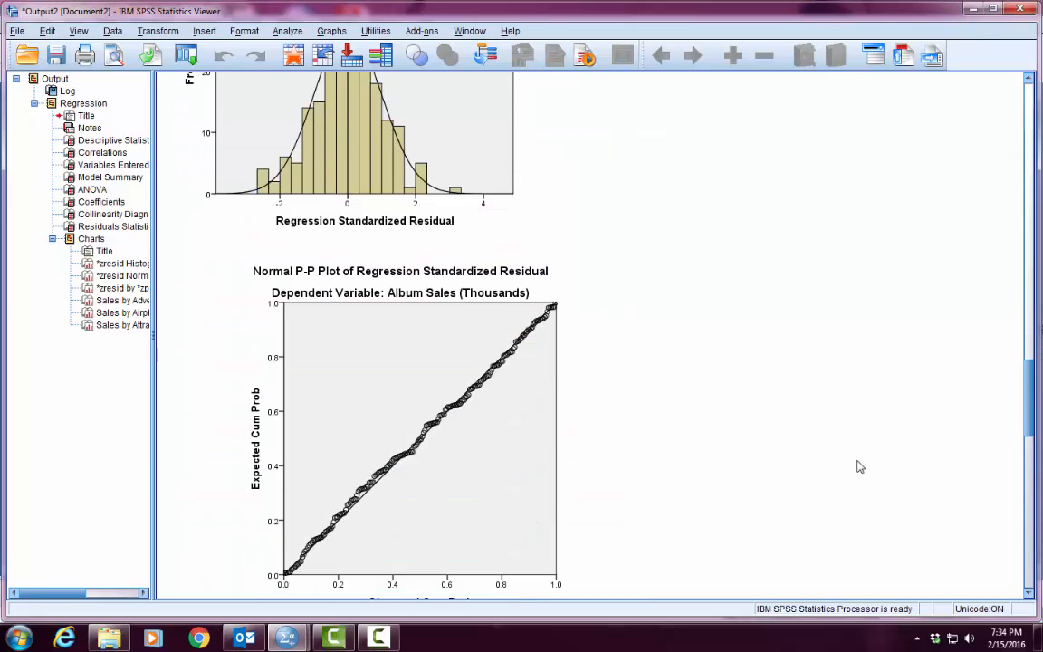
scroll(859, 466, down, 2)
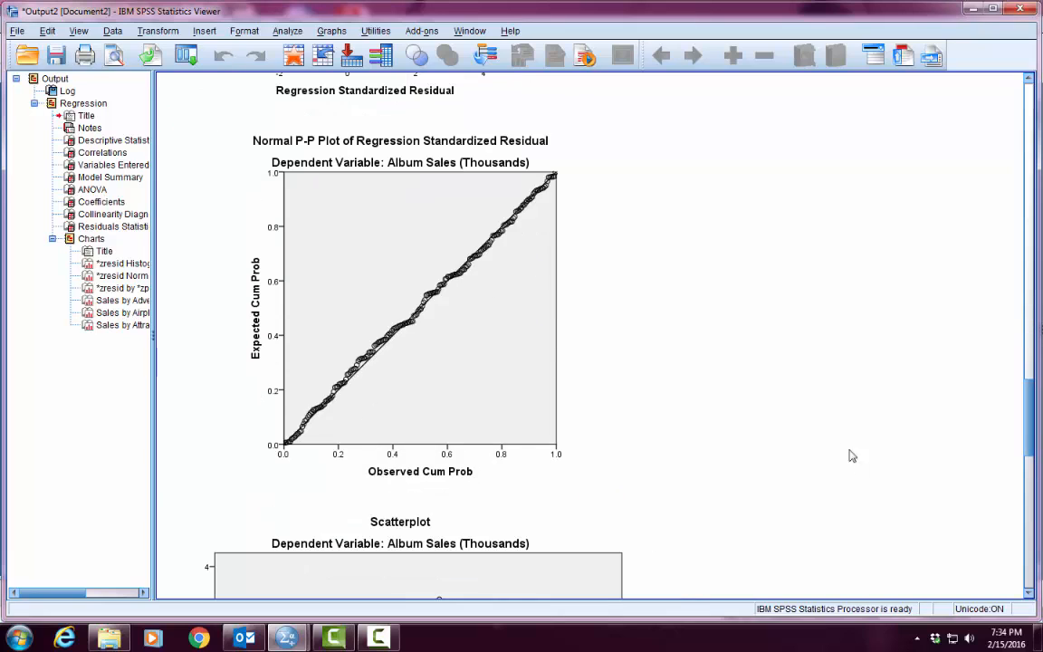
scroll(818, 440, down, 2)
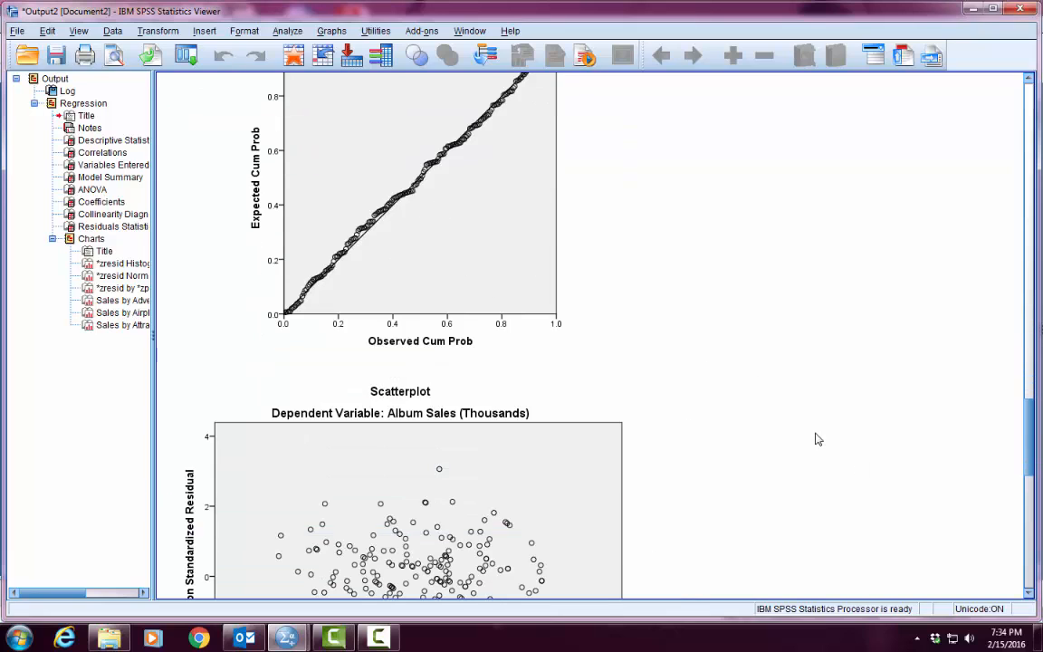
scroll(818, 439, down, 1)
scroll(818, 439, down, 3)
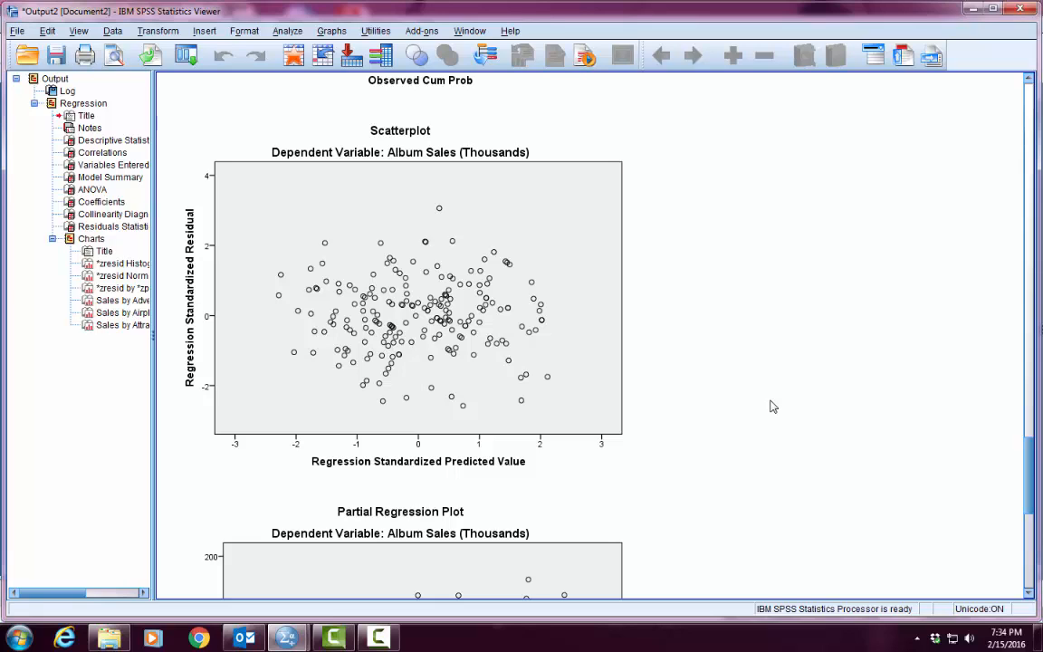
scroll(773, 407, down, 3)
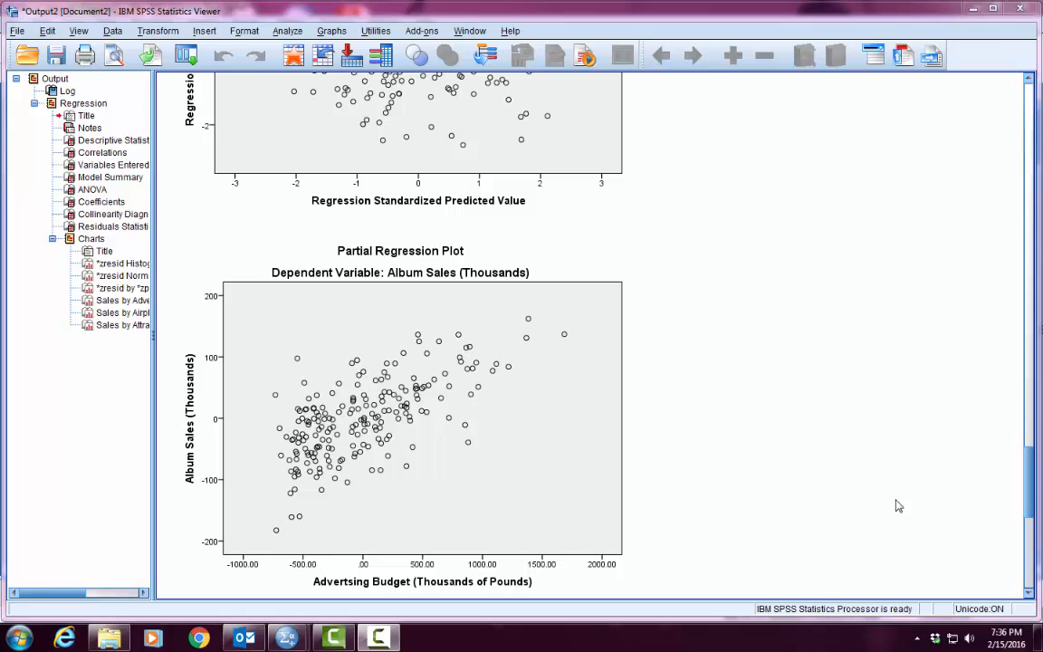
scroll(892, 498, down, 7)
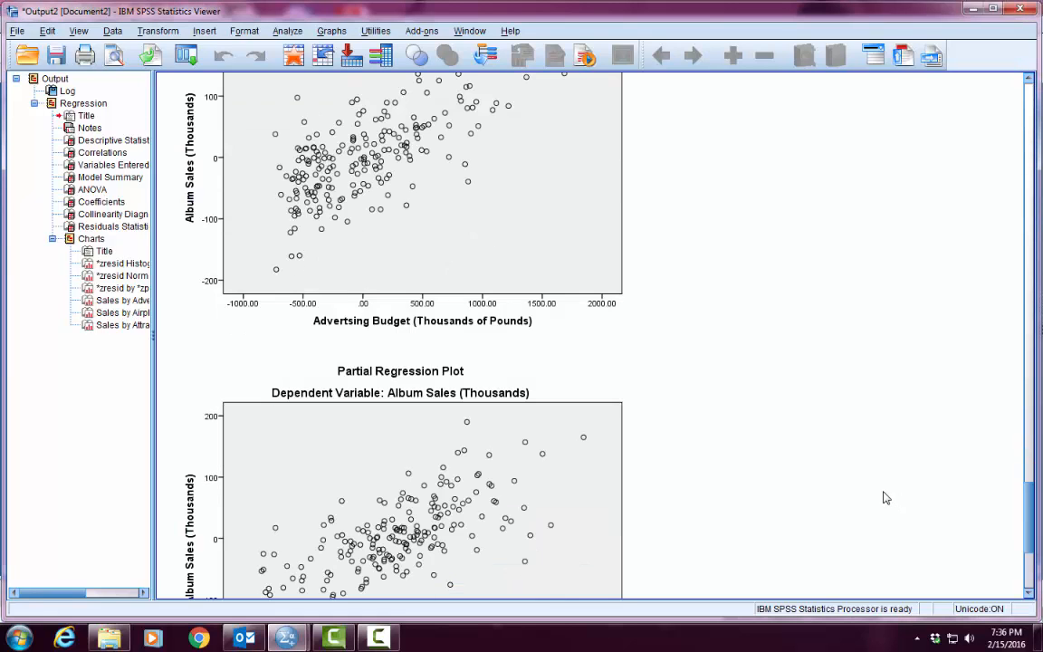
Examine the partial regression plots of album sales against number of radio plays and attractiveness of band.
scroll(876, 488, down, 2)
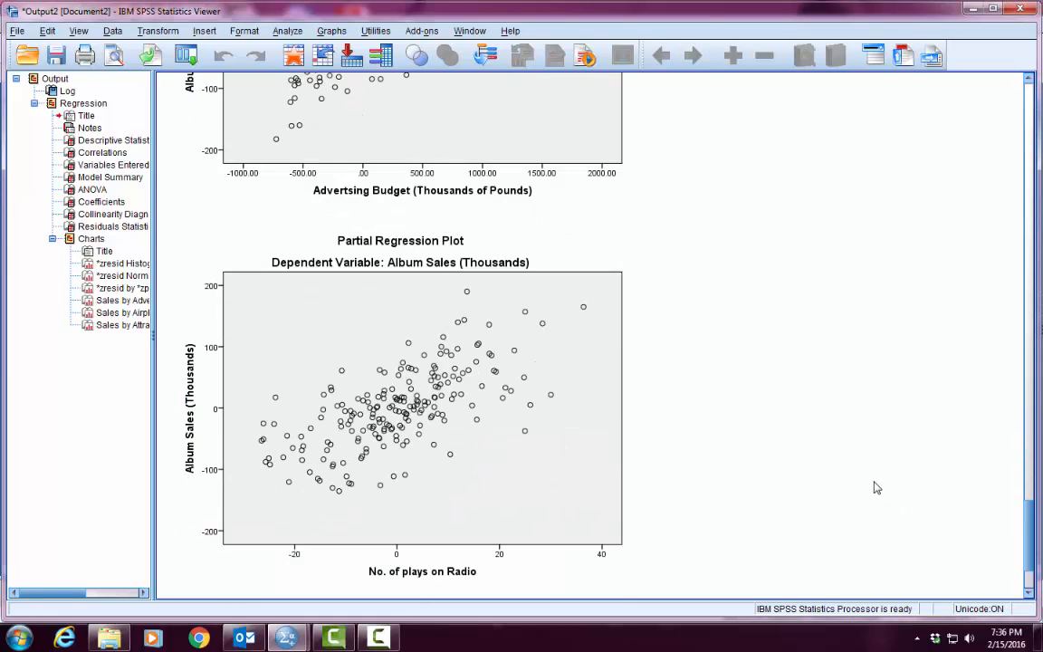
scroll(877, 488, down, 8)
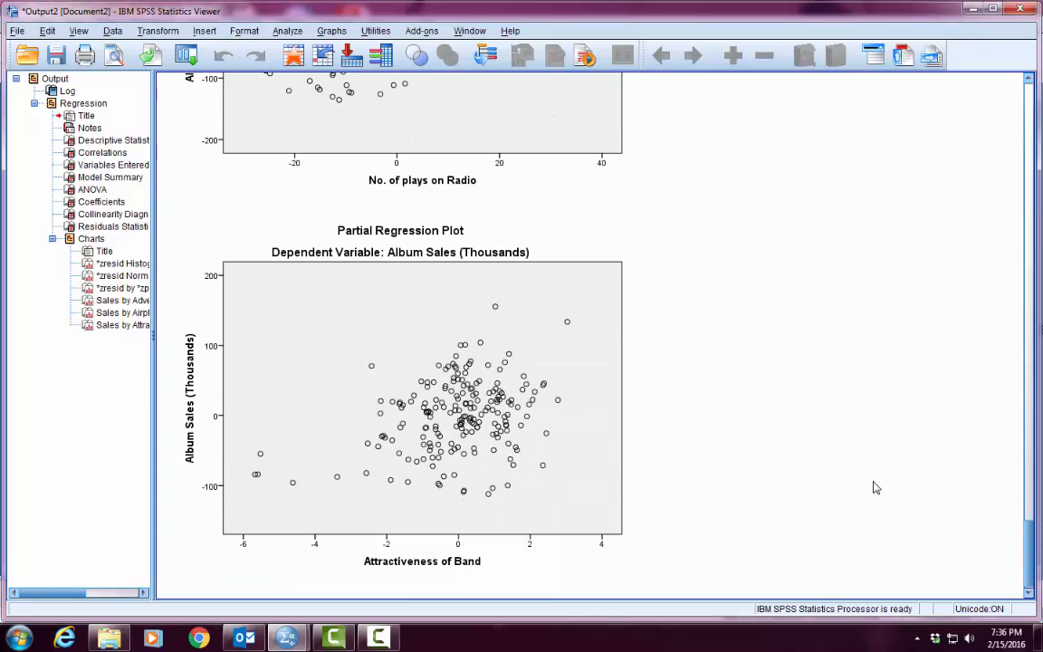
scroll(877, 488, down, 1)
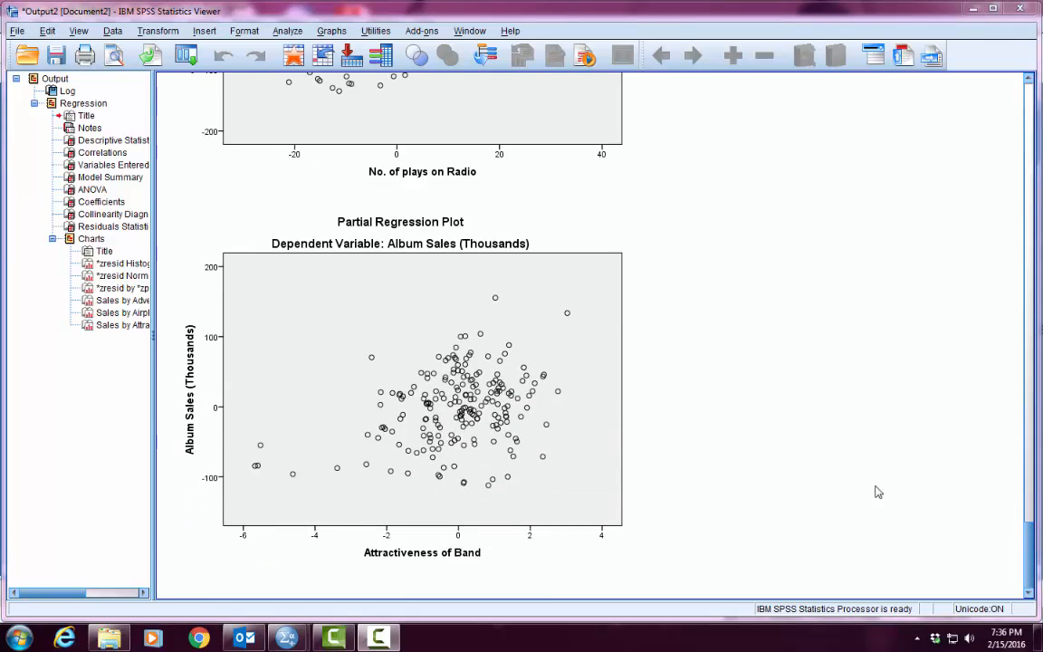
Return to the ANOVA, Coefficients and Collinearity Diagnostics tables and review the predictors' significance and collinearity statistics.
scroll(1015, 425, up, 10)
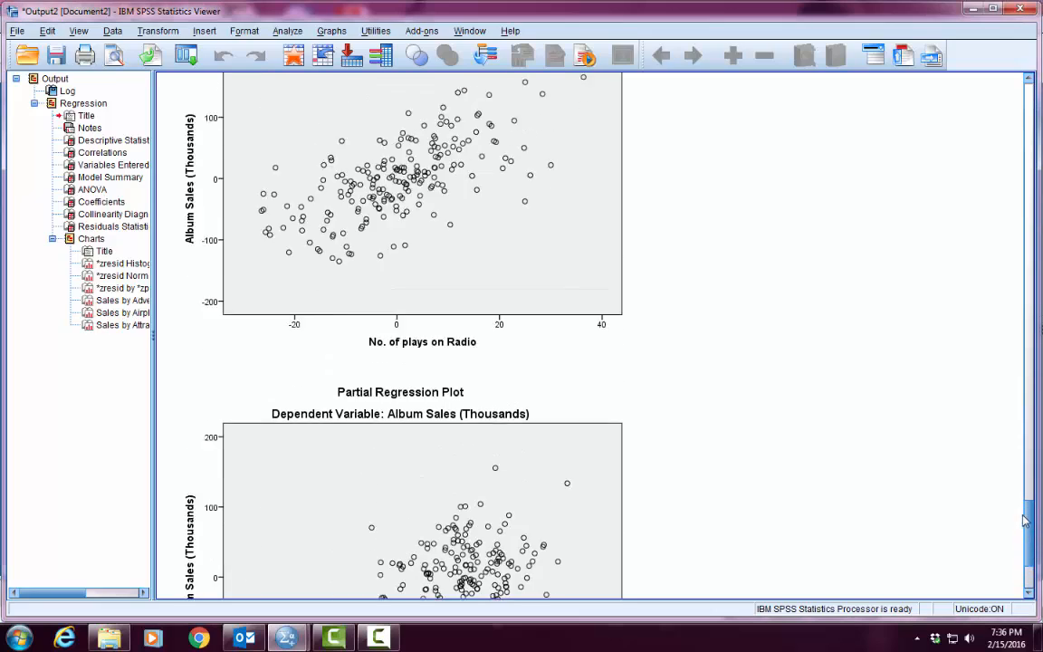
scroll(1016, 425, up, 15)
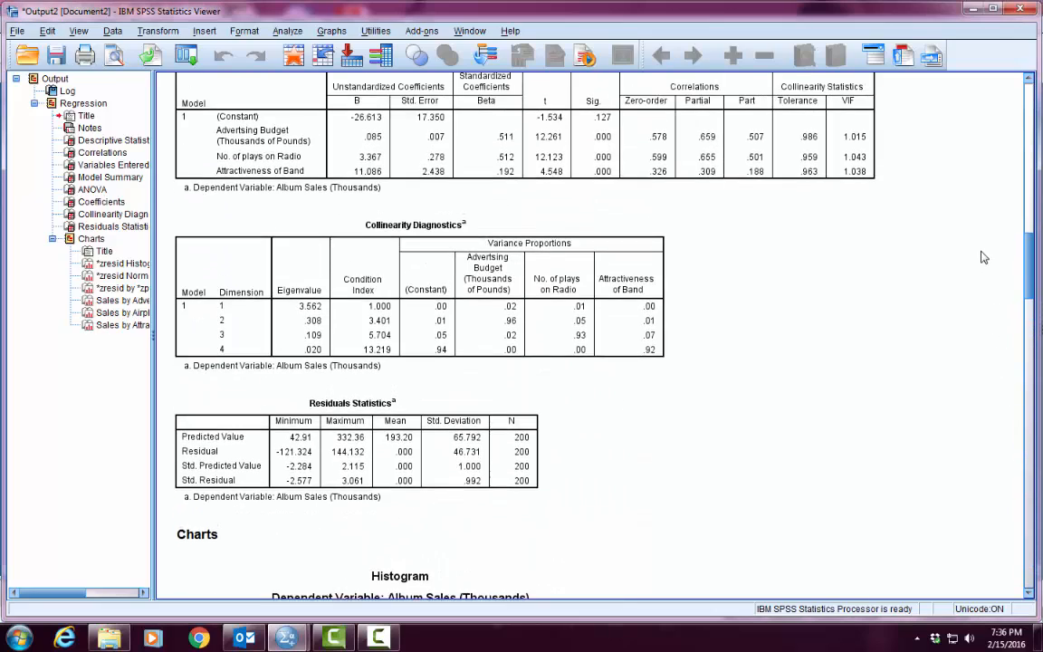
scroll(984, 254, up, 7)
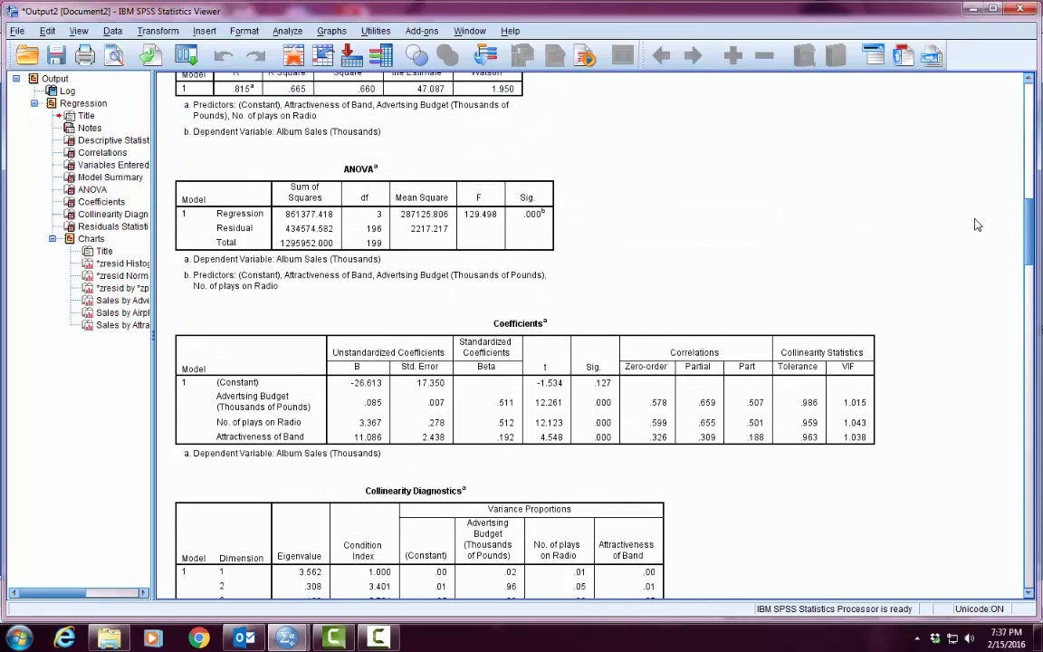
scroll(977, 218, down, 3)
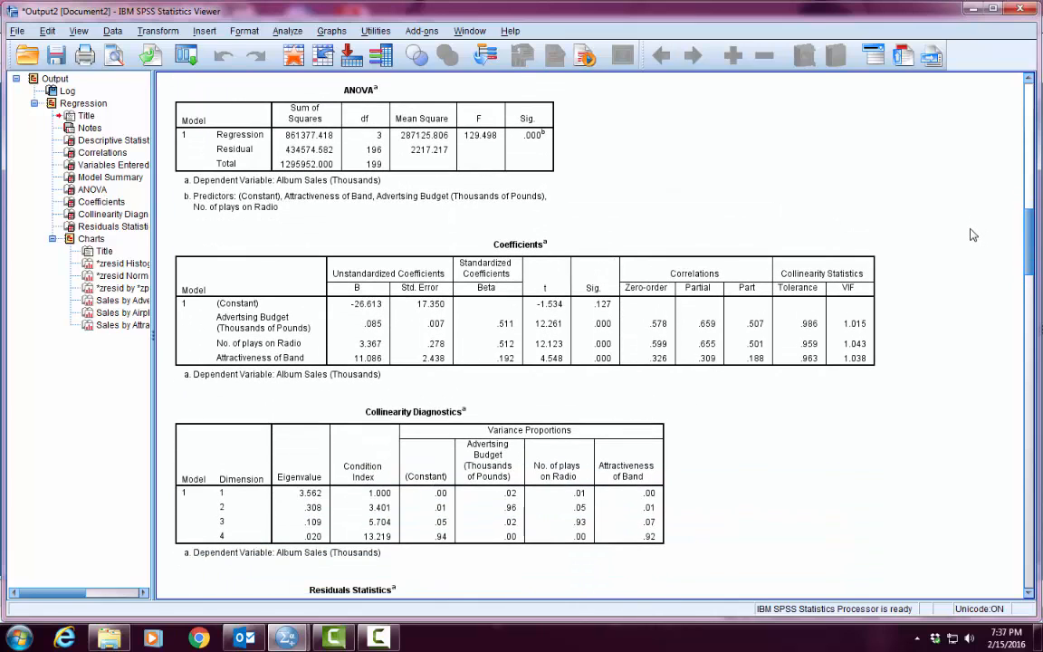